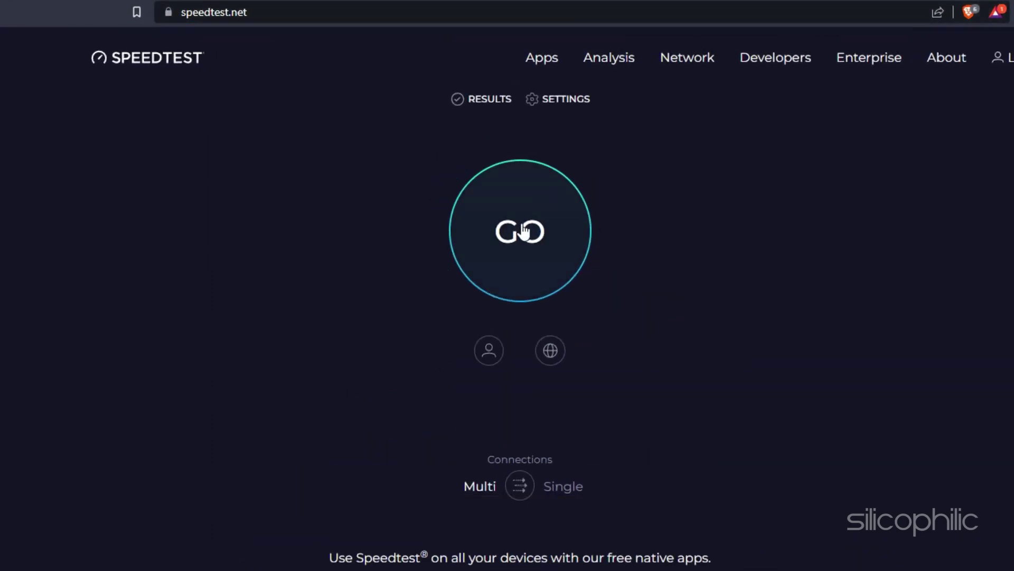
Start the speedtest.net connection speed test with the GO button
left_click(503, 228)
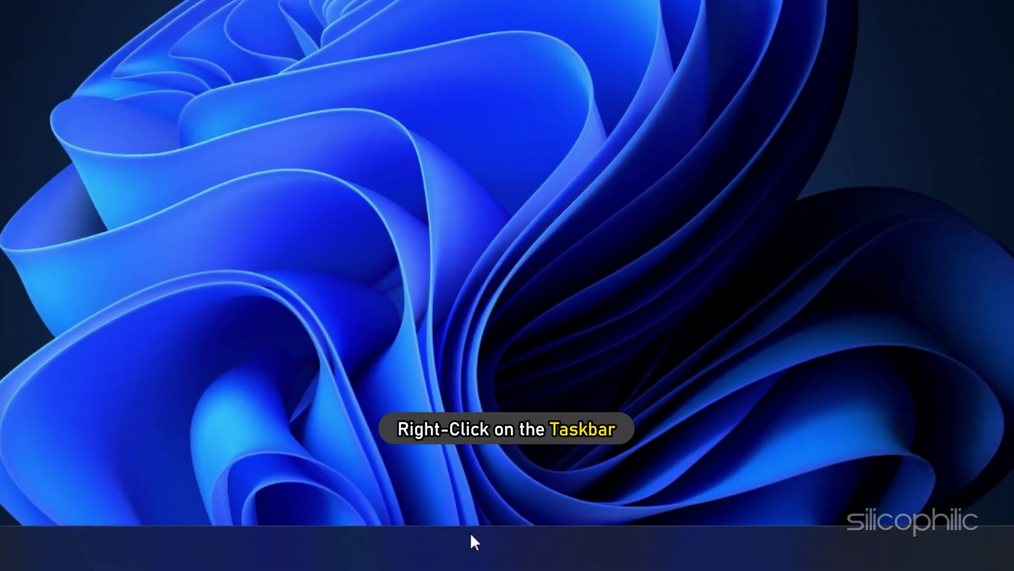
End the Firefox process from Task Manager, launched from the taskbar menu
right_click(471, 543)
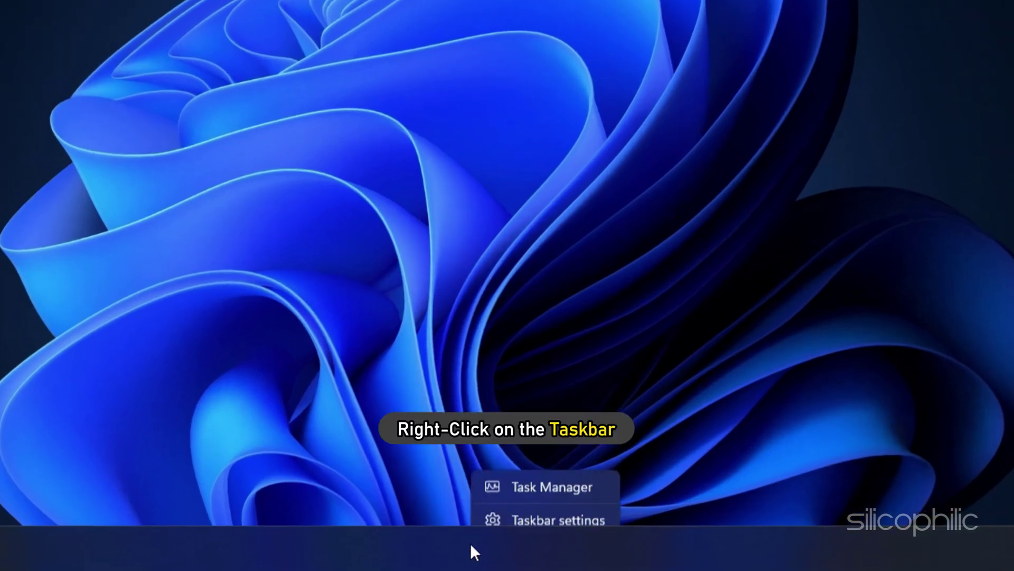
left_click(522, 476)
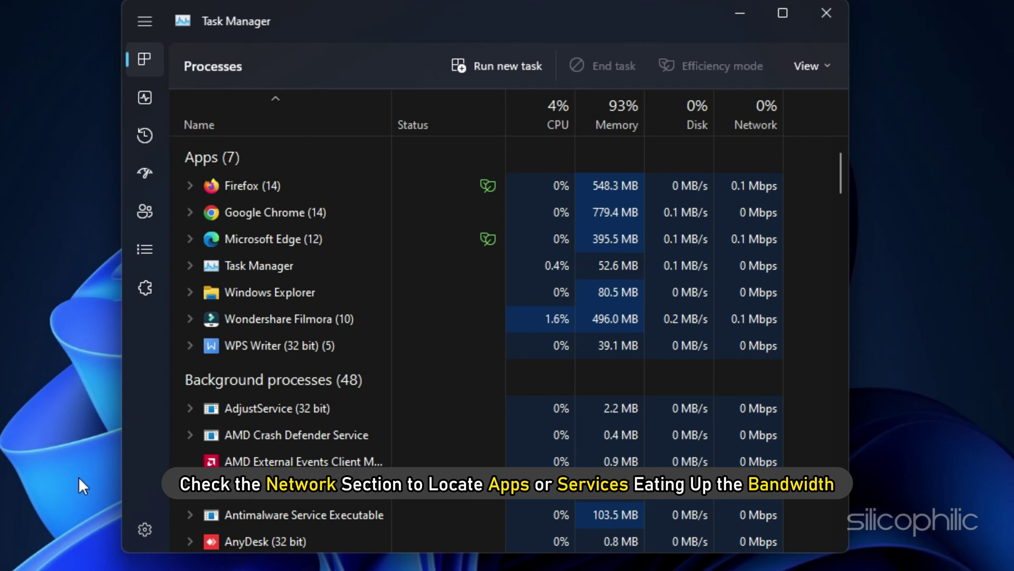
right_click(218, 186)
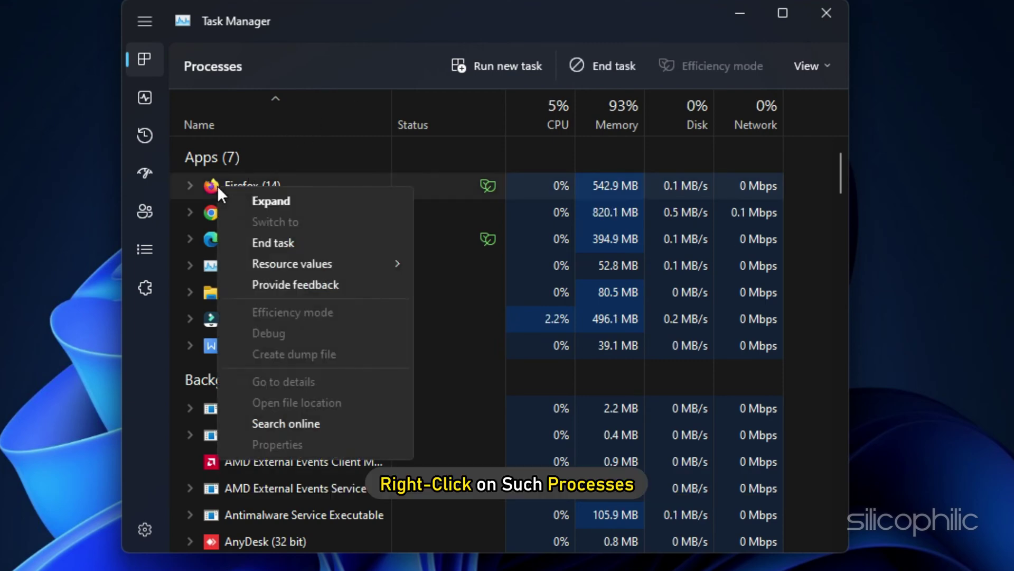
left_click(256, 240)
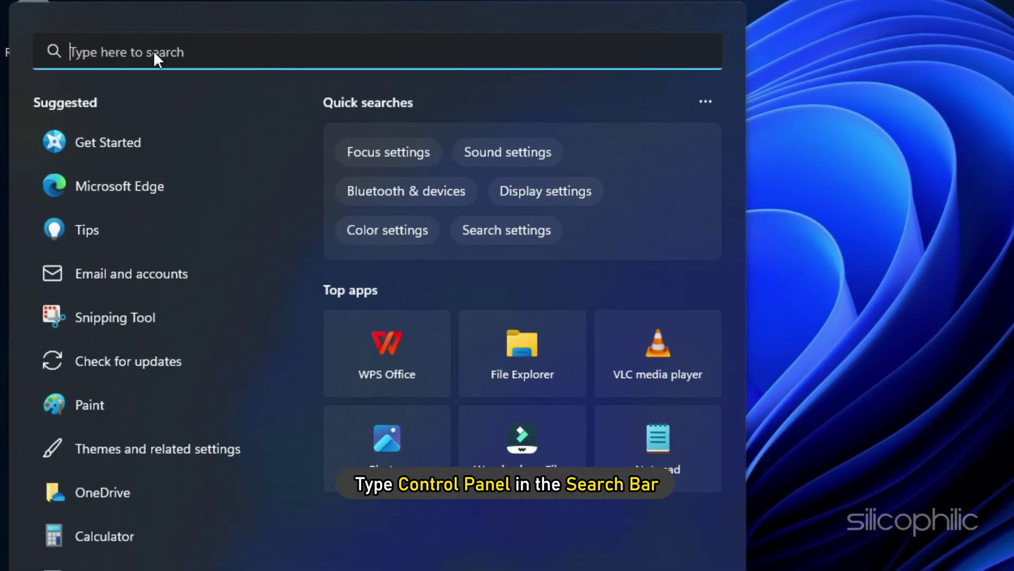
type("Control P")
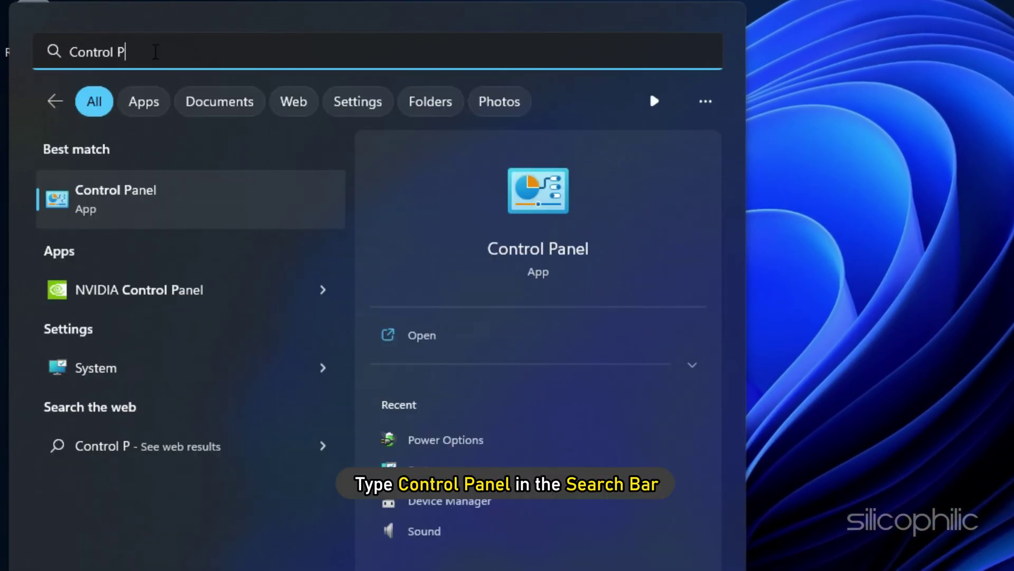
type("anel")
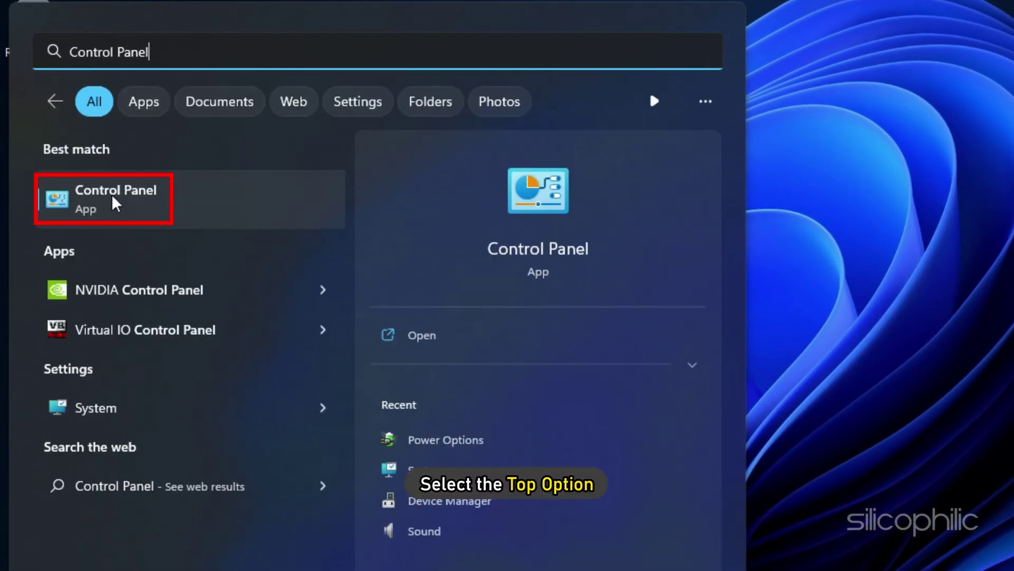
Show Control Panel in Large icons view and go to Windows Defender Firewall
left_click(114, 207)
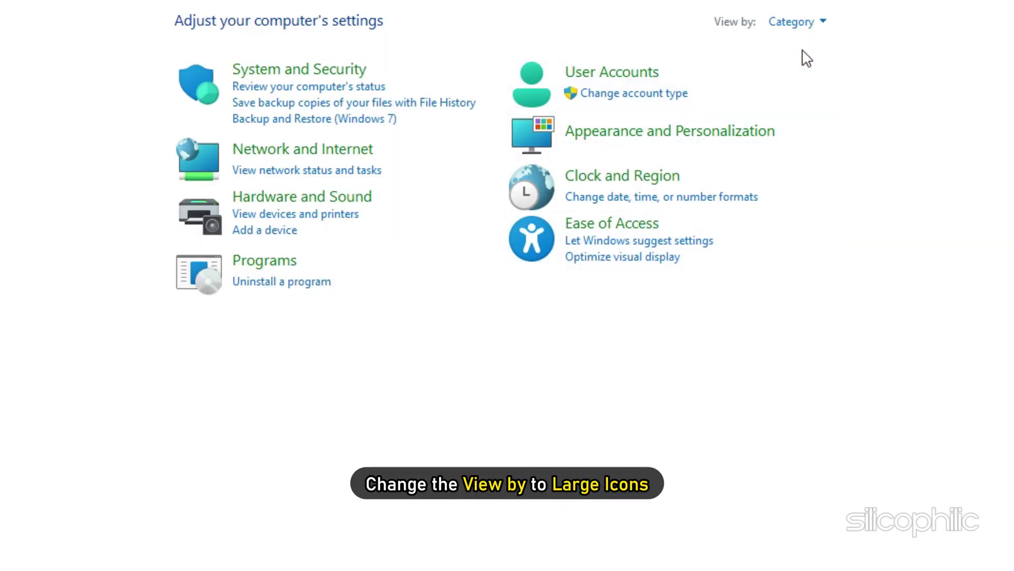
left_click(822, 28)
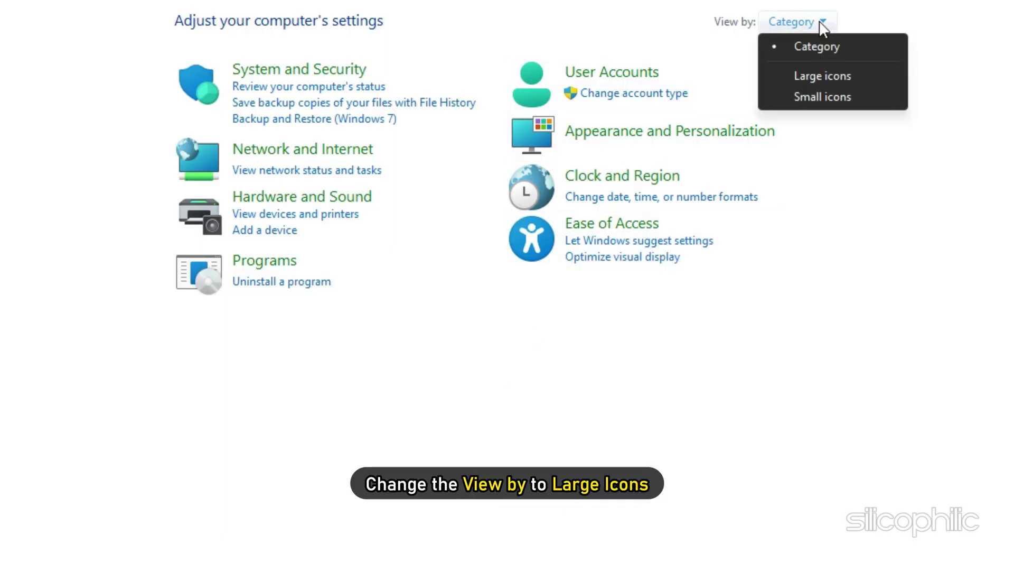
left_click(818, 76)
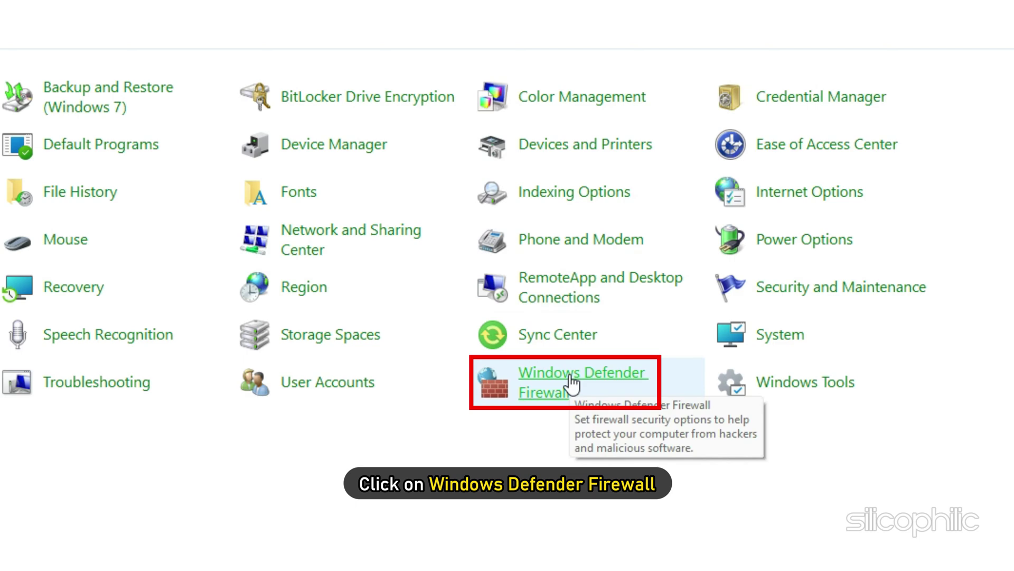
left_click(573, 384)
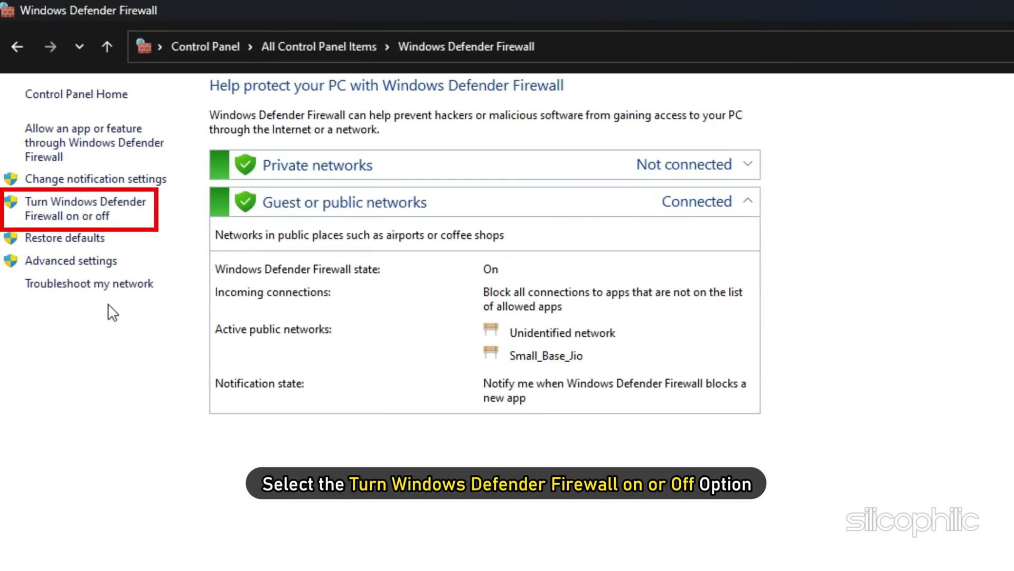
Switch Windows Defender Firewall to off for private and public network settings and confirm
left_click(71, 208)
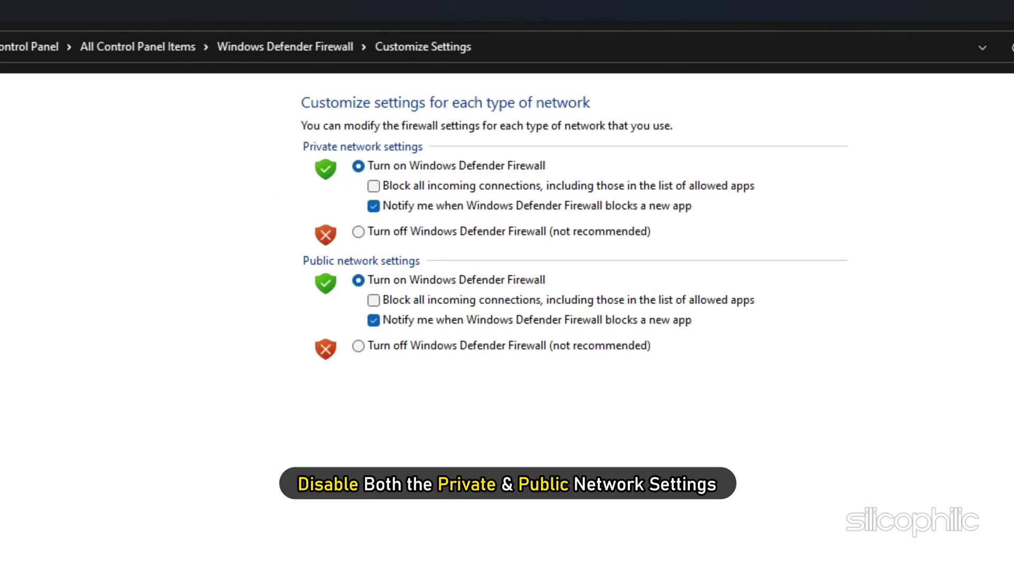
left_click(358, 231)
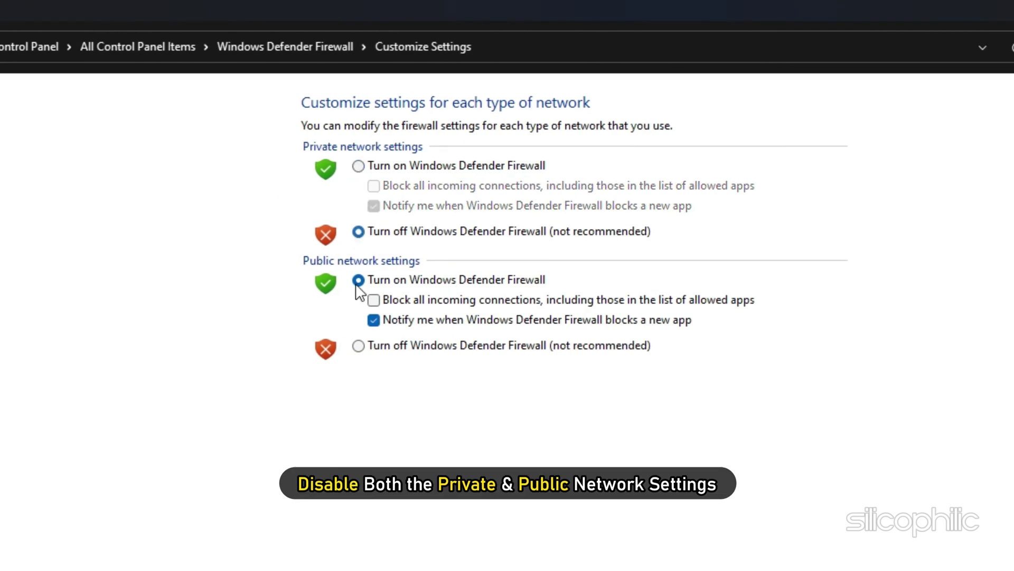
left_click(358, 346)
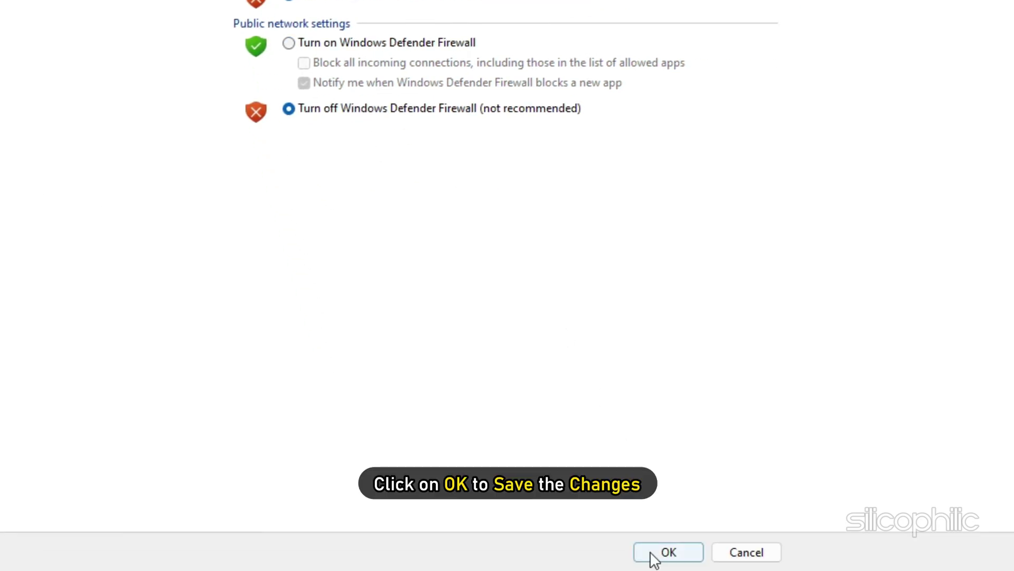
left_click(668, 552)
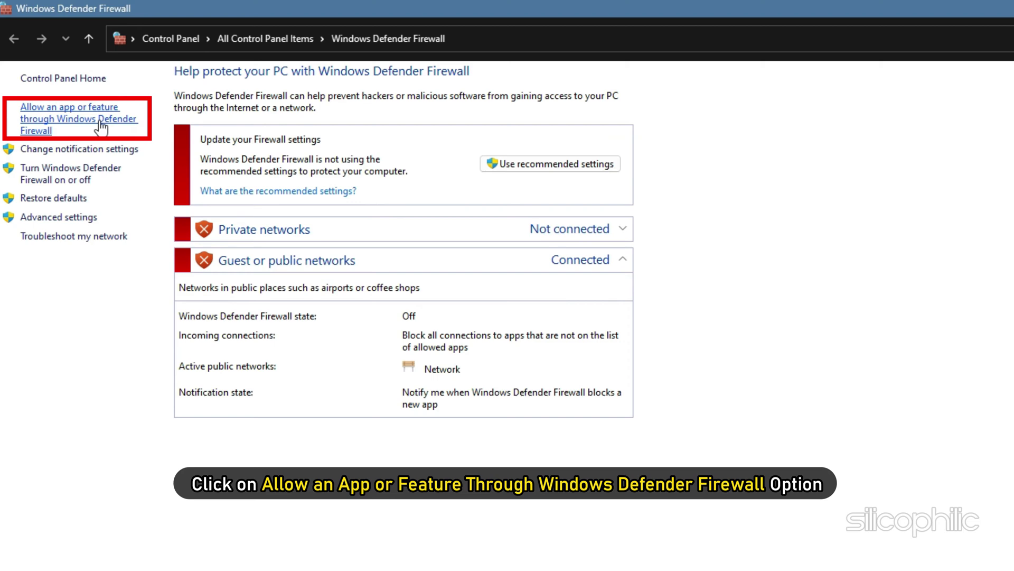
Unlock the allowed-apps list and enable F1® 23 (English US) for private and public networks
left_click(101, 127)
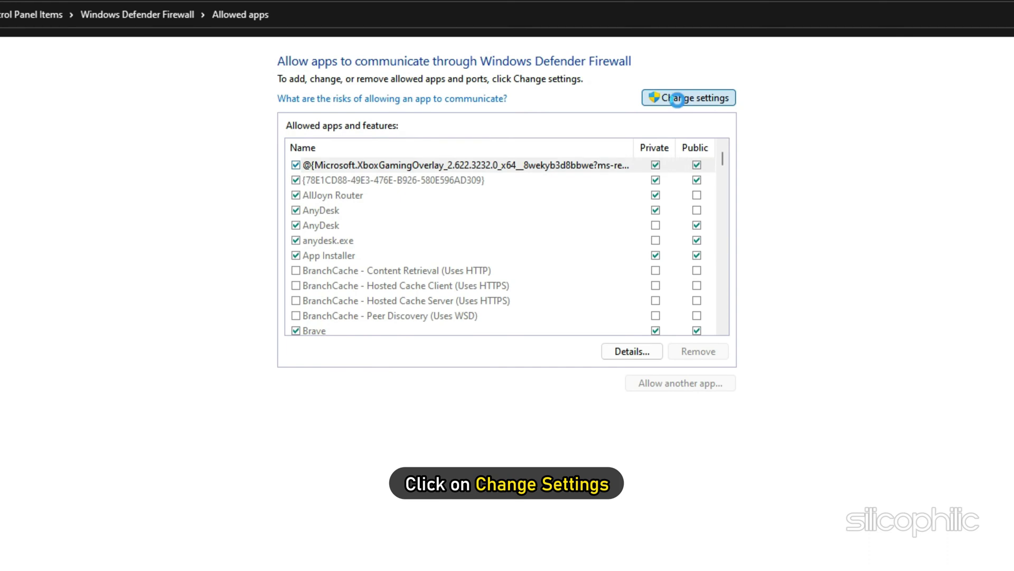
left_click(678, 100)
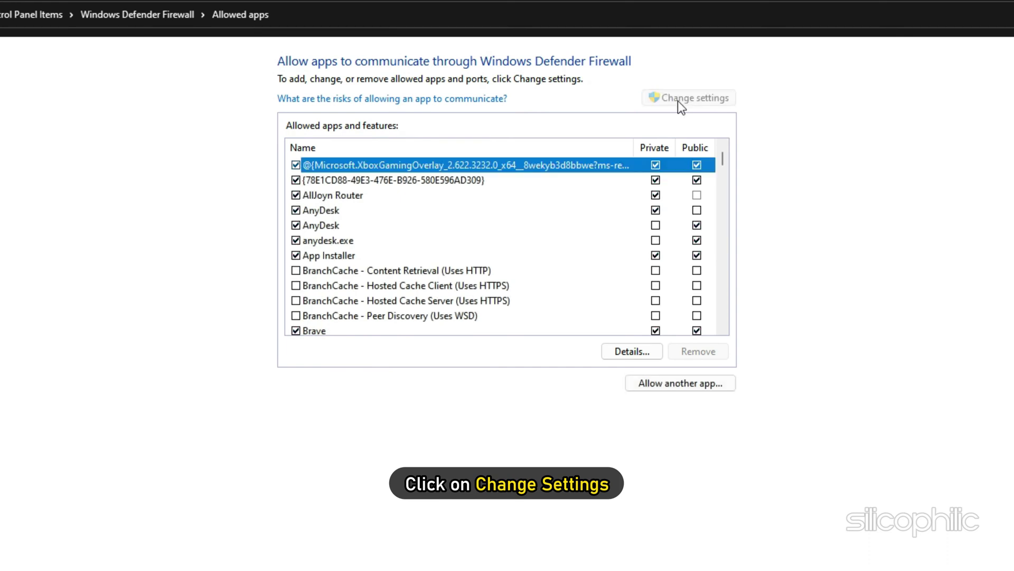
scroll(479, 253, "down", 1)
scroll(450, 266, "down", 4)
scroll(447, 265, "down", 2)
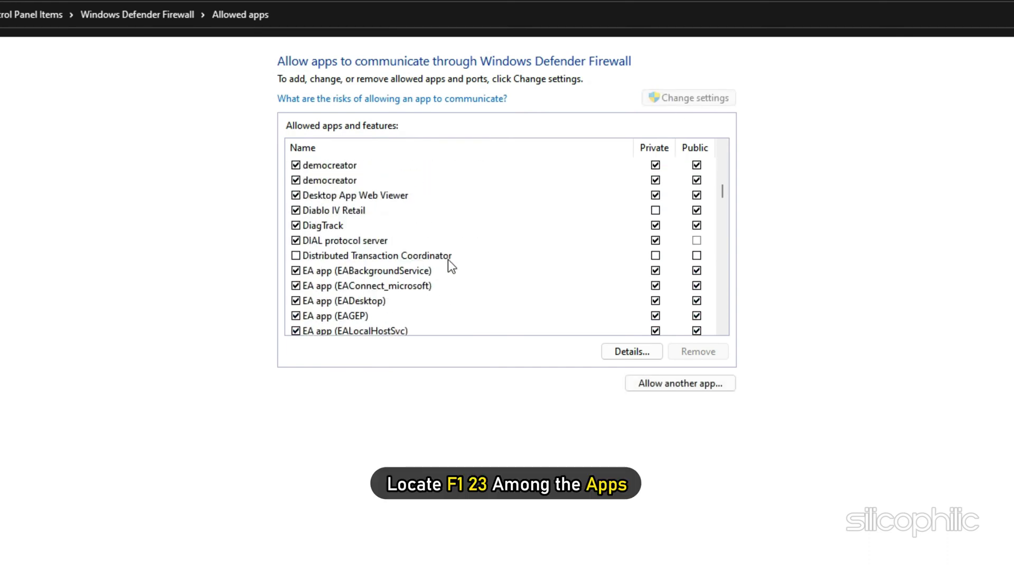
scroll(449, 262, "down", 2)
scroll(449, 262, "down", 1)
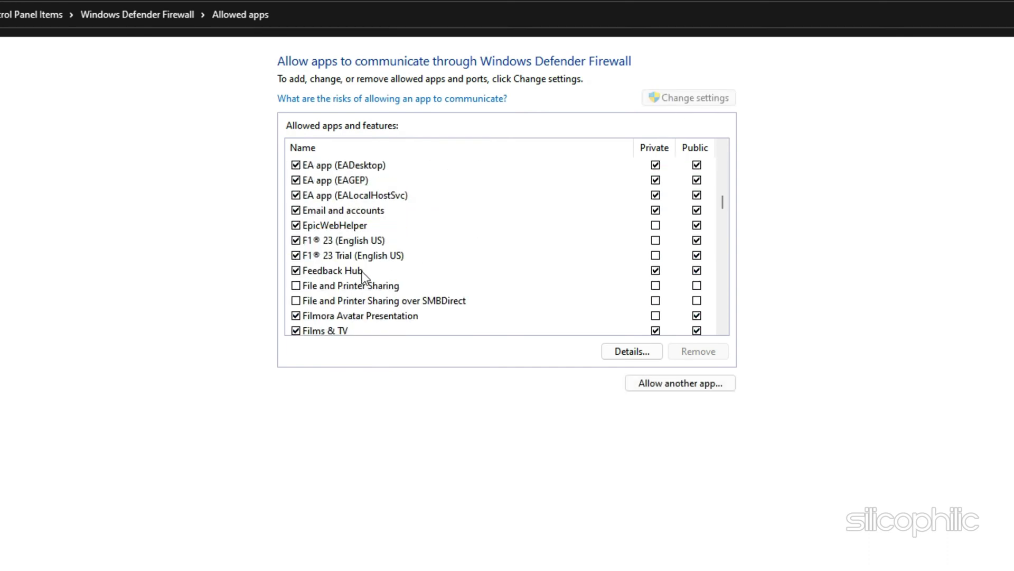
left_click(338, 242)
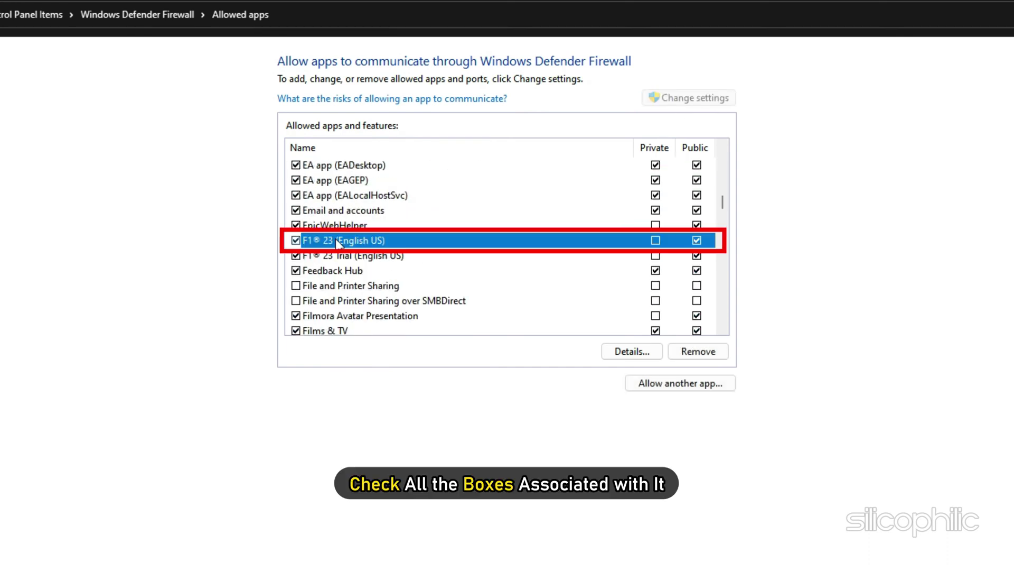
left_click(697, 241)
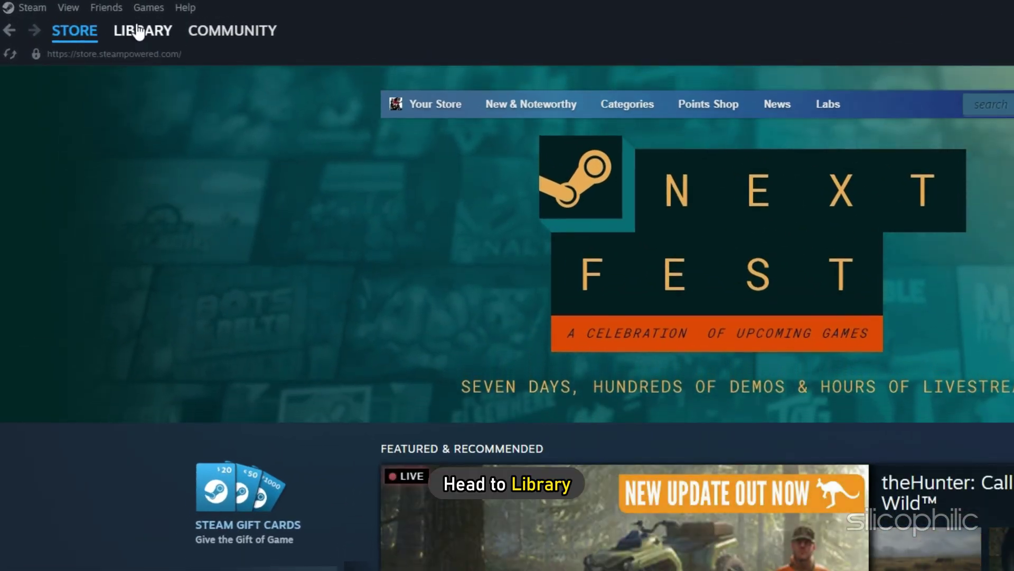
Verify Need for Speed Most Wanted's game files from its Steam Library Properties, Installed Files
left_click(137, 32)
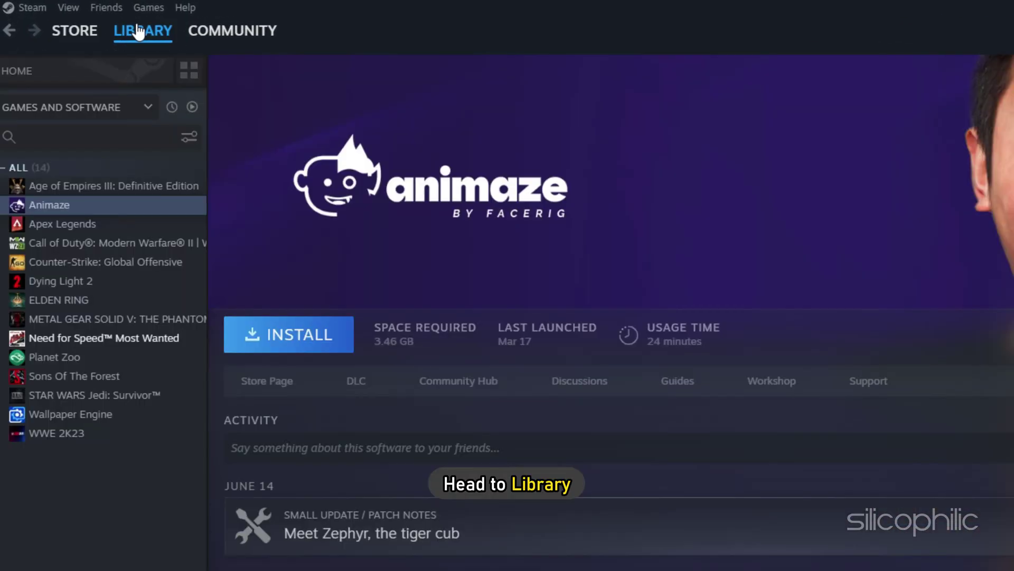
right_click(87, 338)
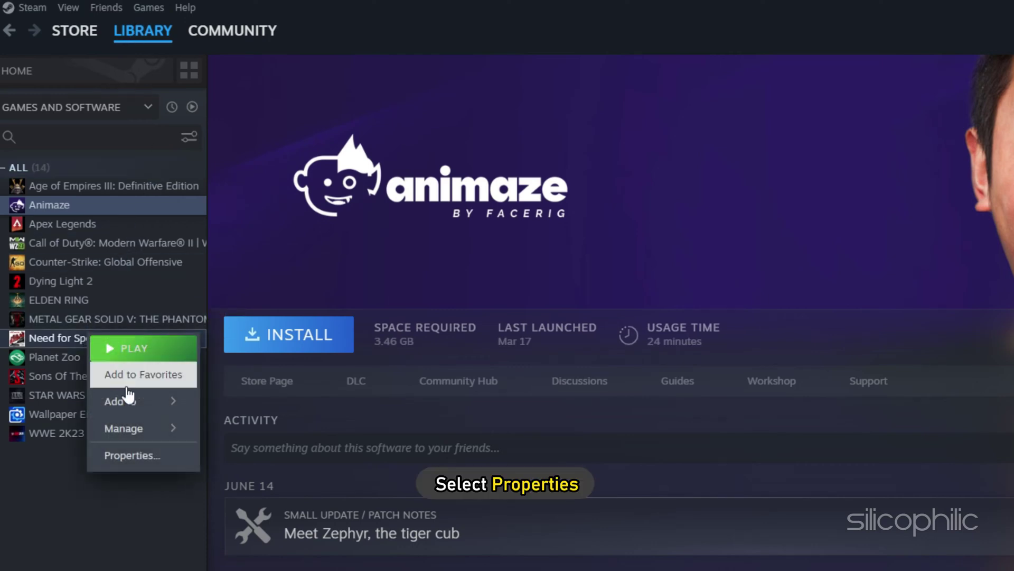
left_click(131, 455)
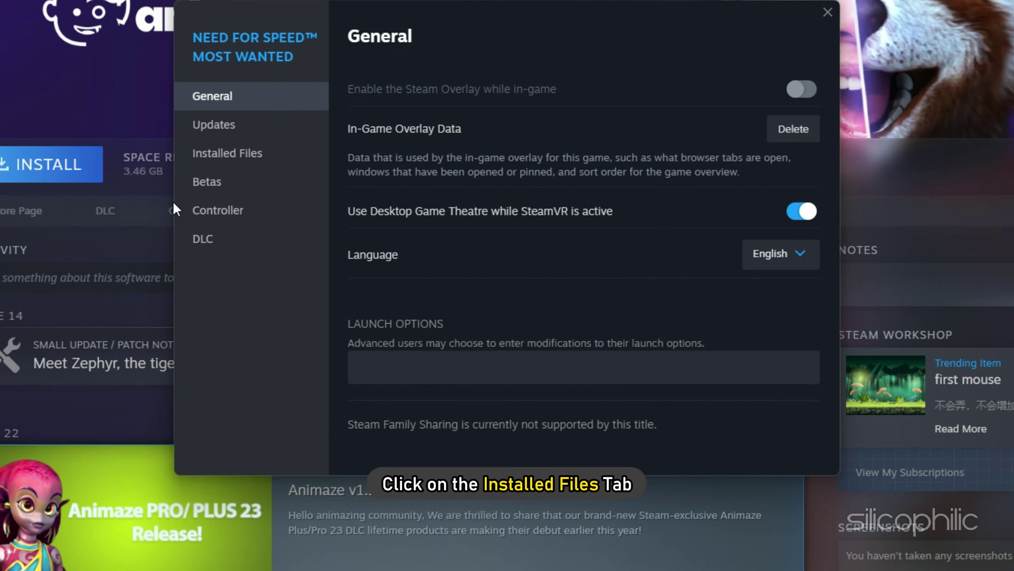
left_click(259, 160)
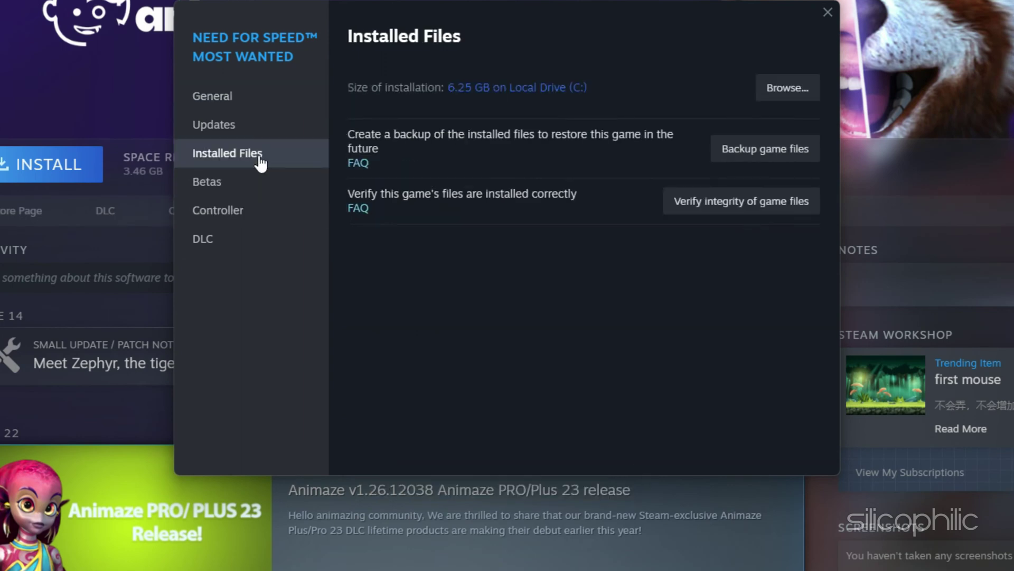
left_click(736, 207)
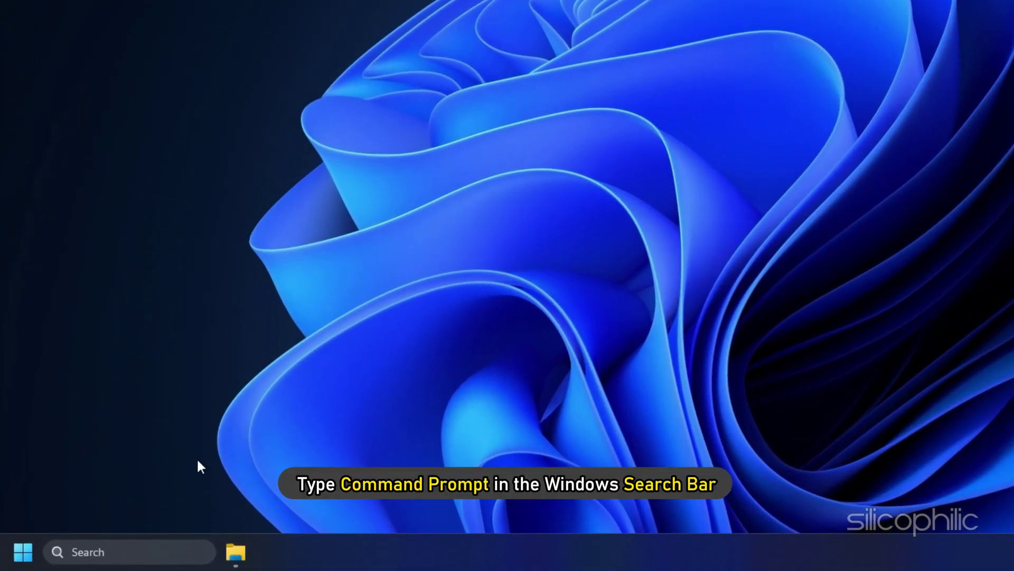
Launch Command Prompt as administrator, approving the UAC prompt
left_click(140, 548)
type("command prom")
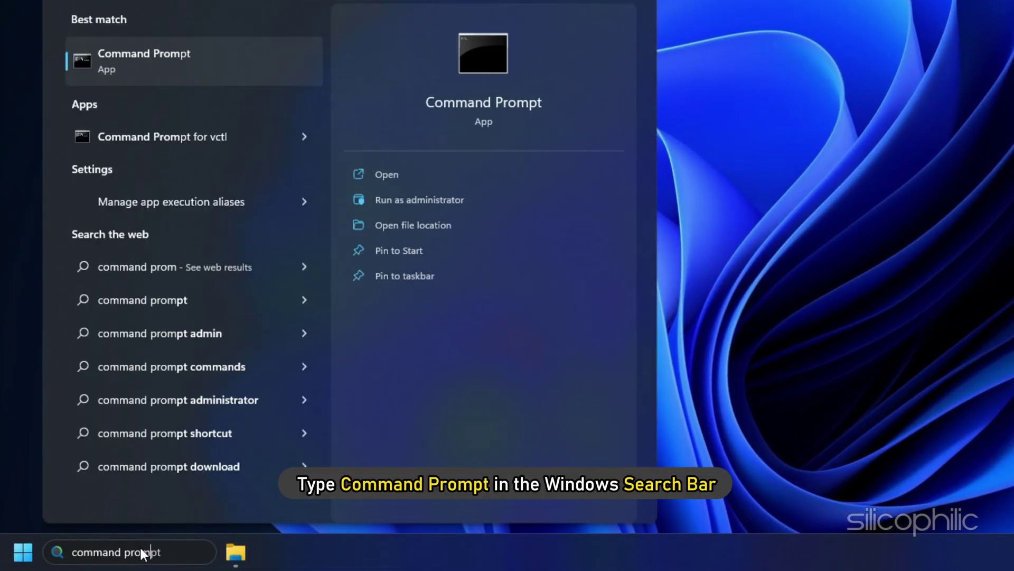
type("pt")
left_click(412, 203)
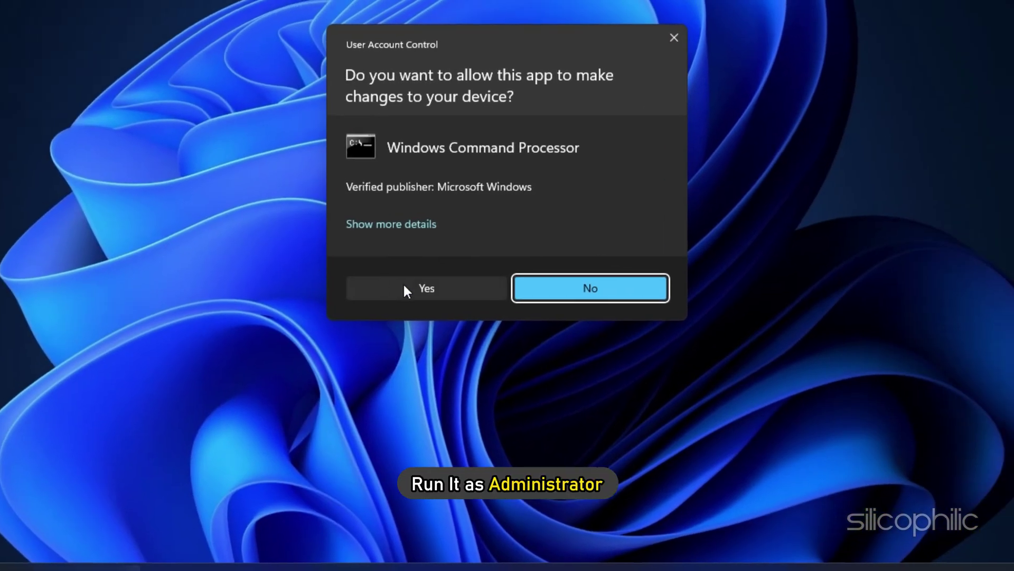
left_click(403, 282)
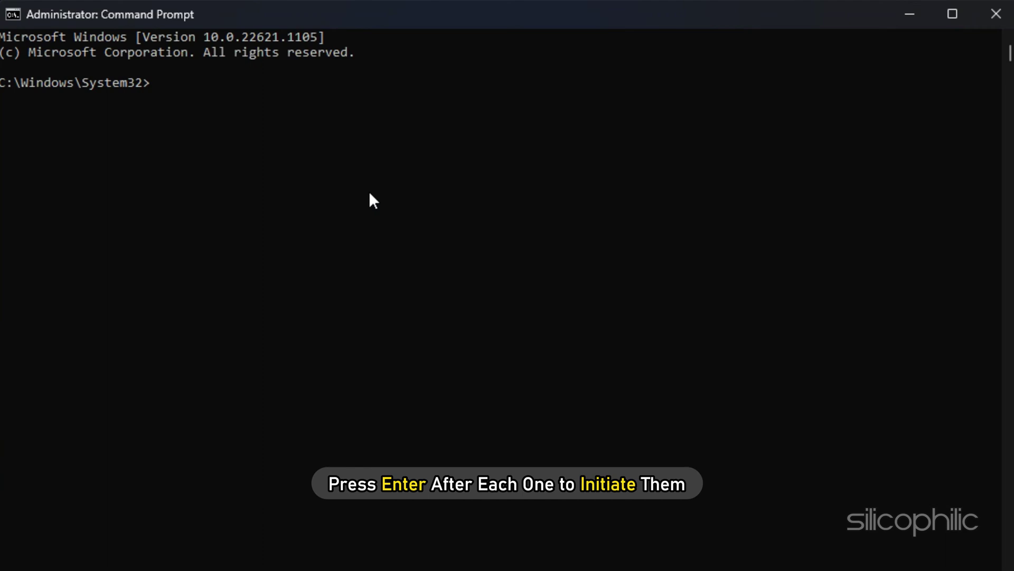
type("i")
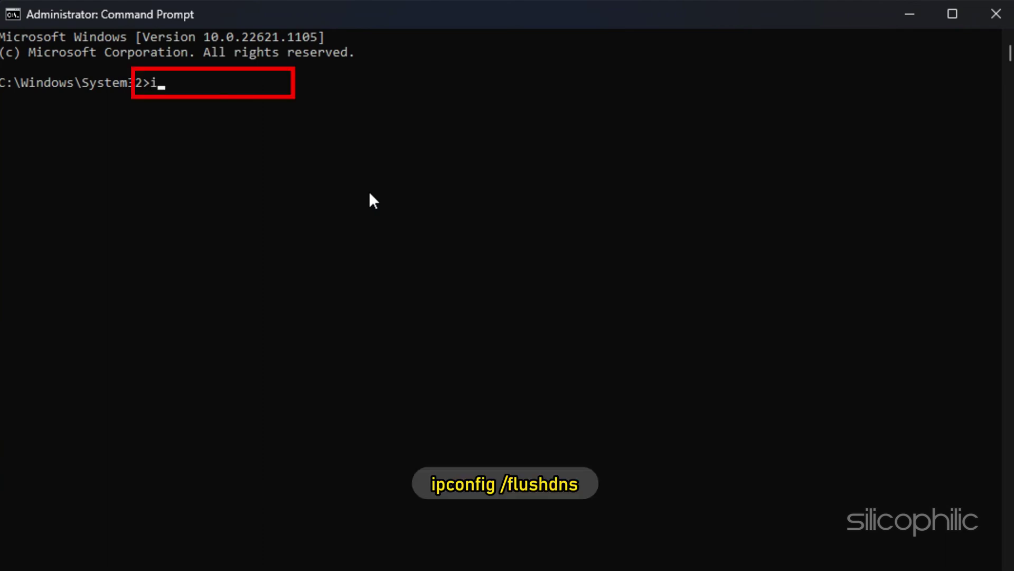
type("pconfig /")
type("flushdns")
Run ipconfig /flushdns, /release, /renew, then netsh int ip reset and netsh winsock reset
key("Return")
type("ipcon")
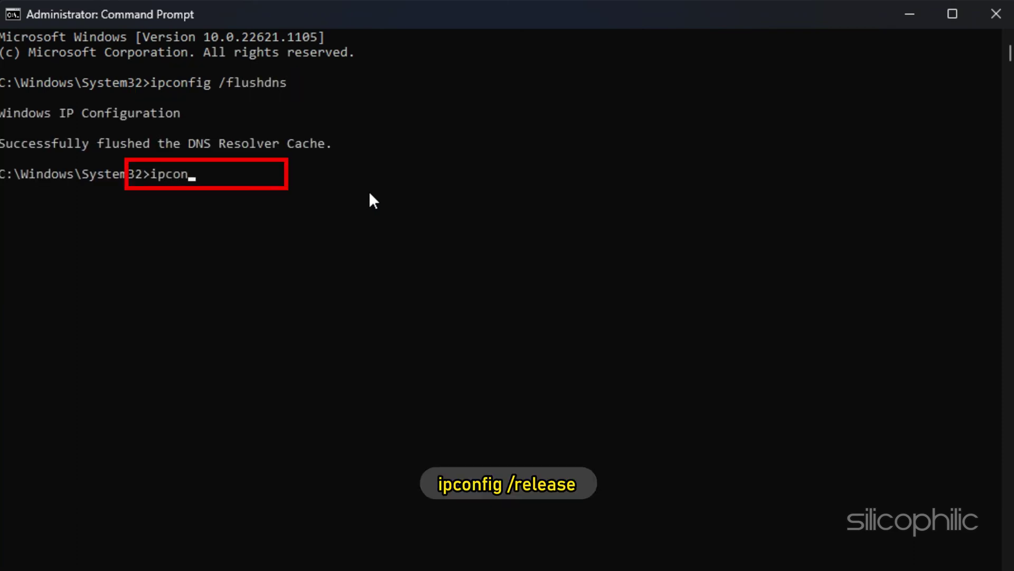
type("fig /release")
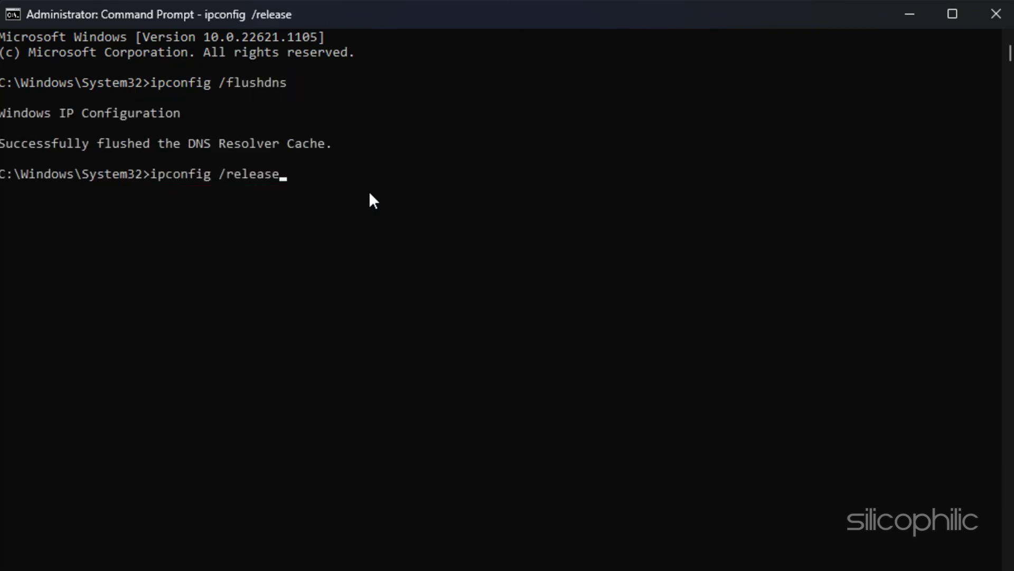
key("Return")
type("ipconfig /")
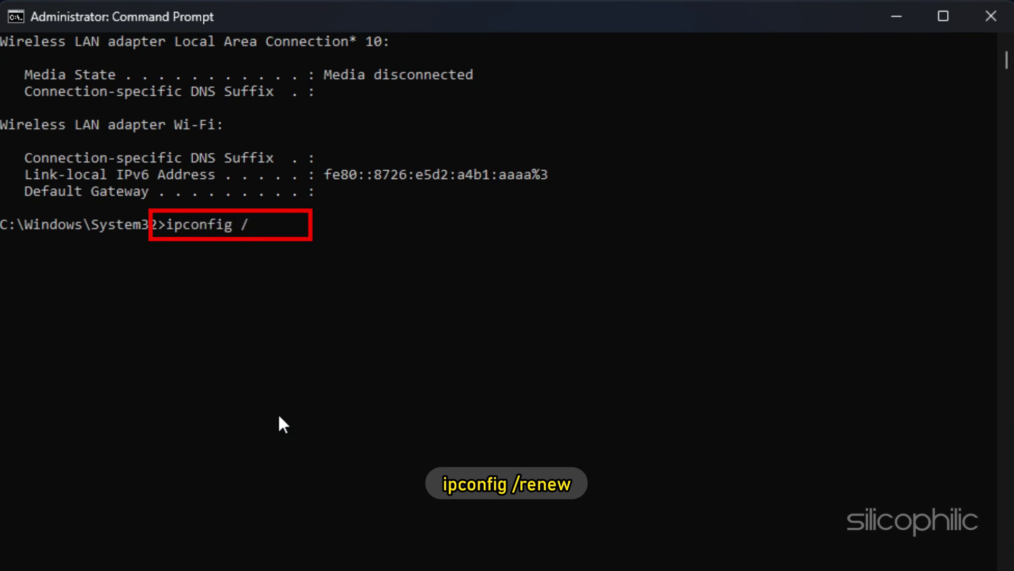
type("renew")
key("Return")
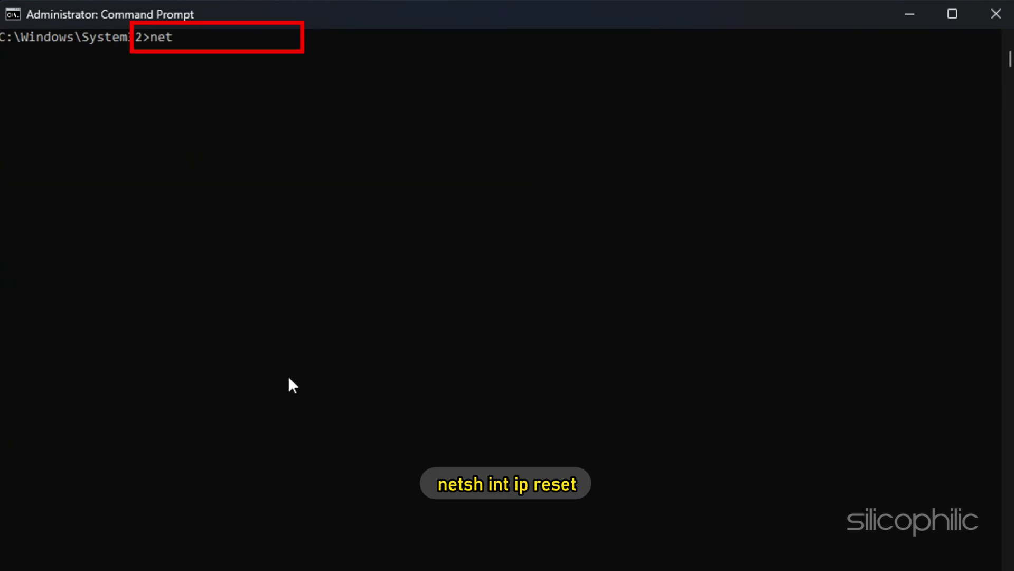
type("ip re")
type("set")
key("Return")
type("netsh win")
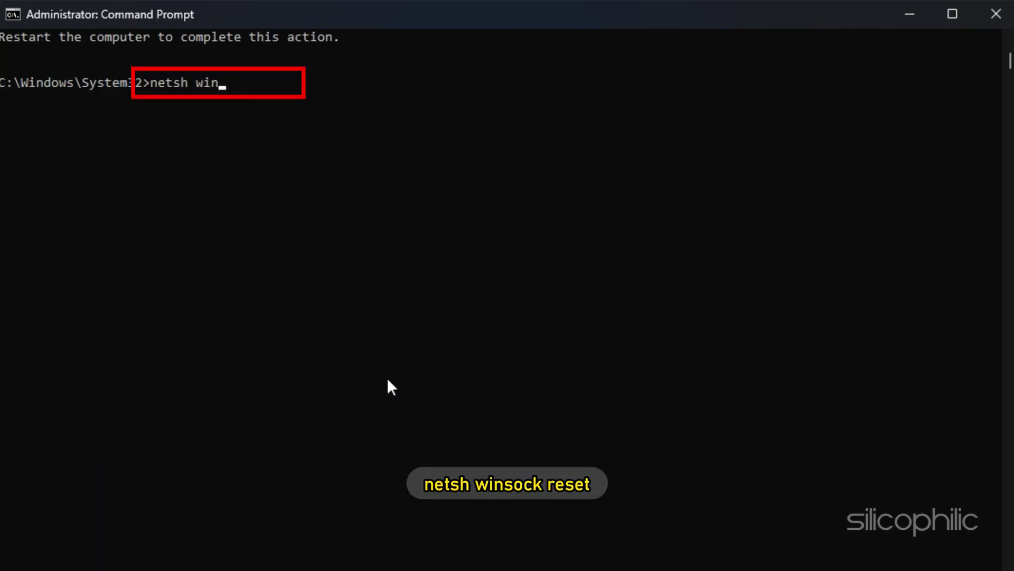
type("sock reset")
key("Return")
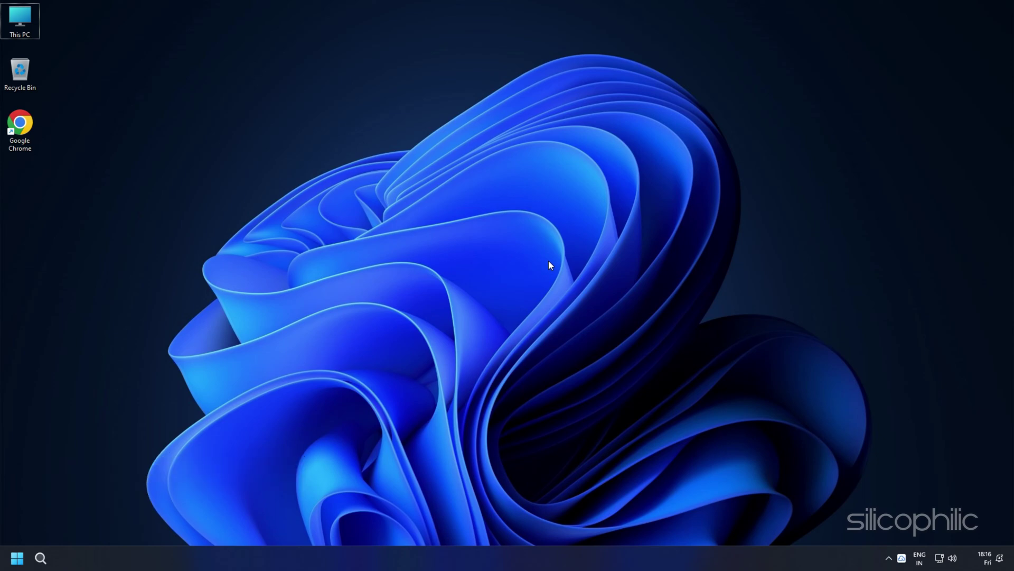
Open the Ethernet adapter's properties via ncpa.cpl and select Internet Protocol Version 4 (TCP/IPv4)
key("super+r")
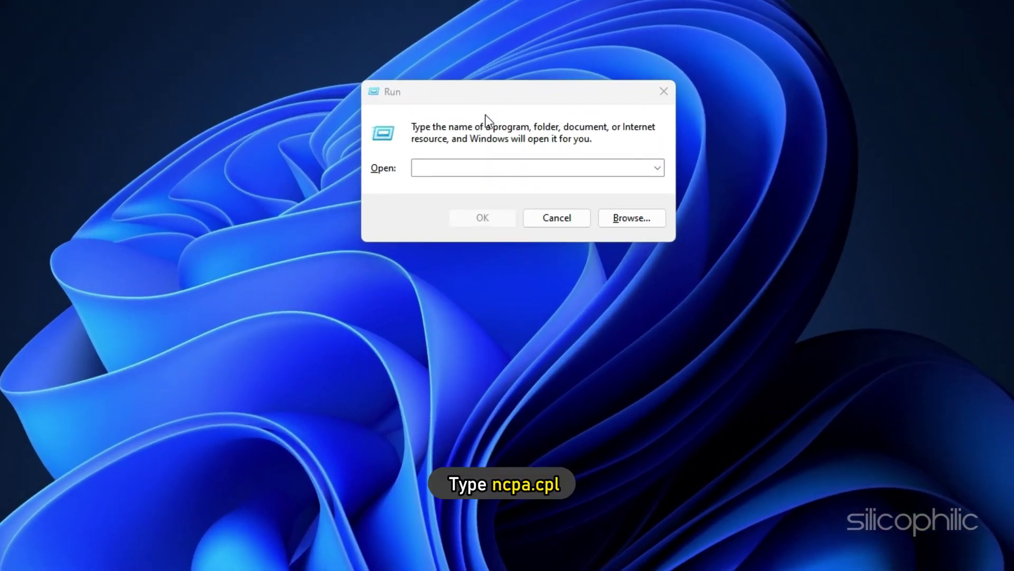
type("ncpa.cpl")
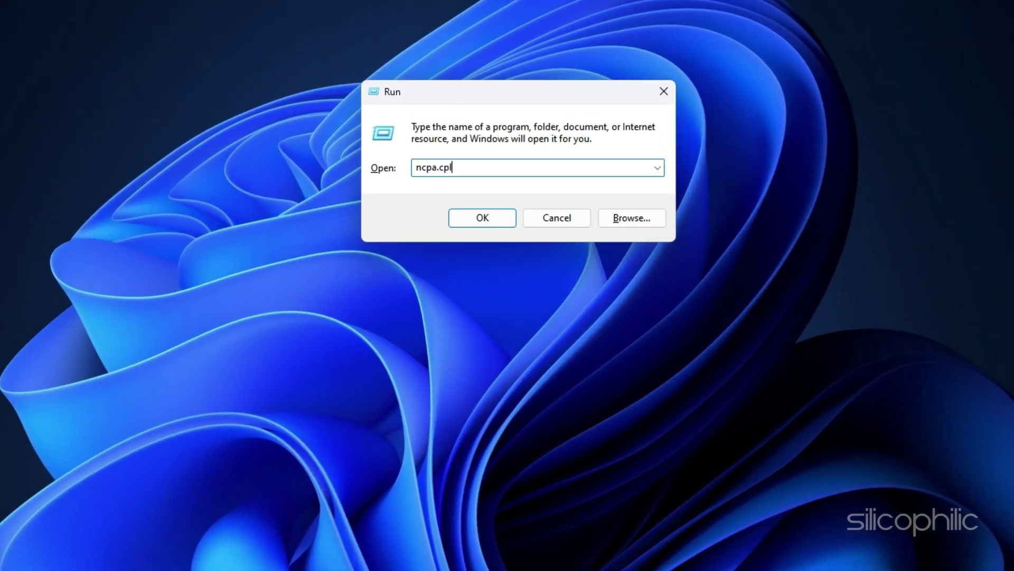
key("Return")
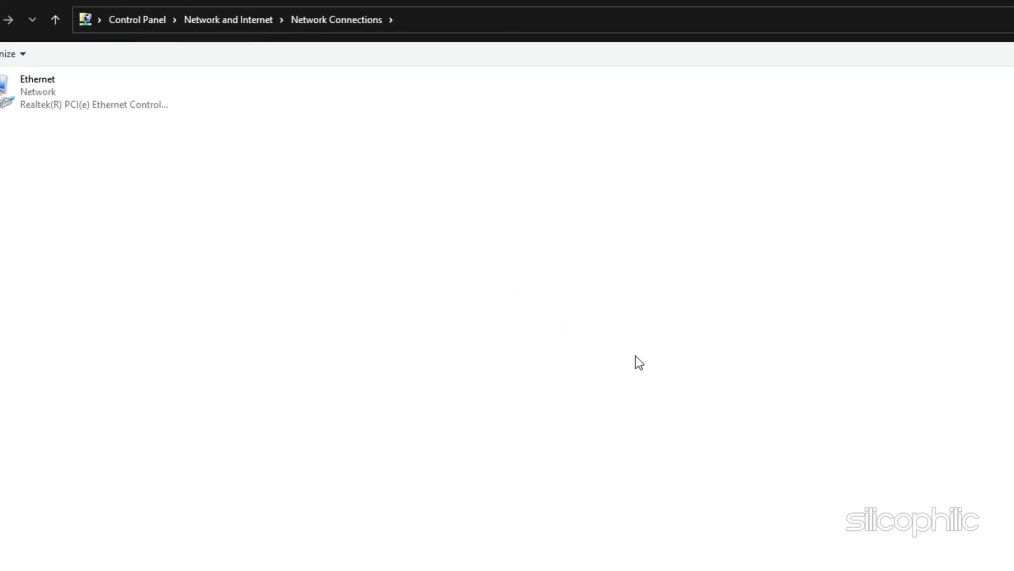
right_click(49, 113)
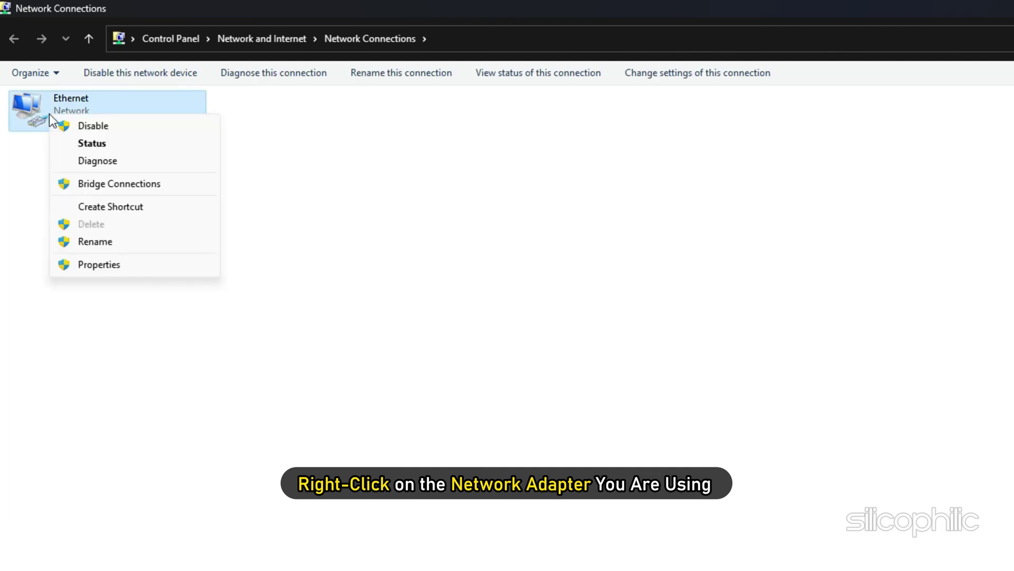
left_click(99, 265)
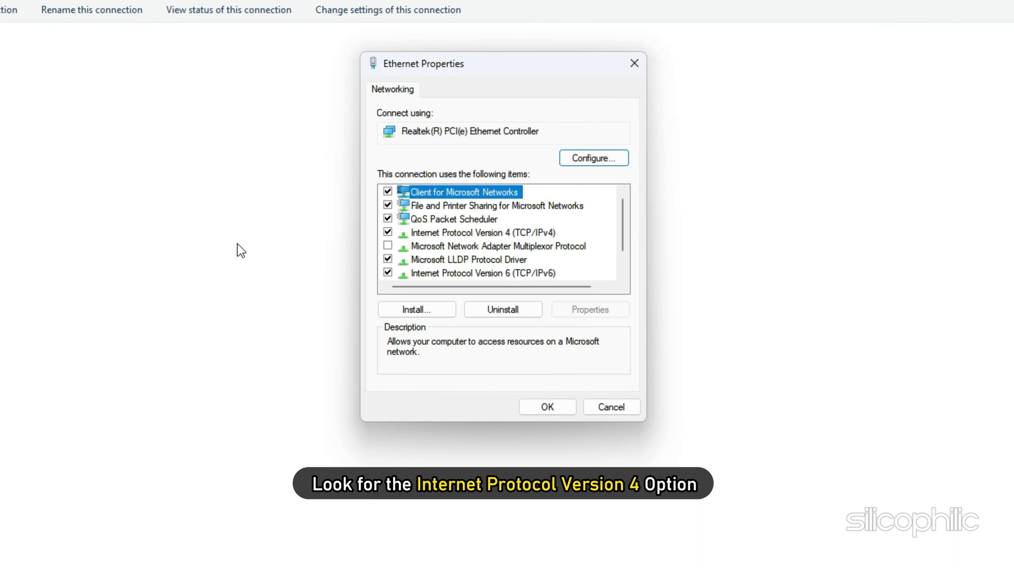
left_click(516, 232)
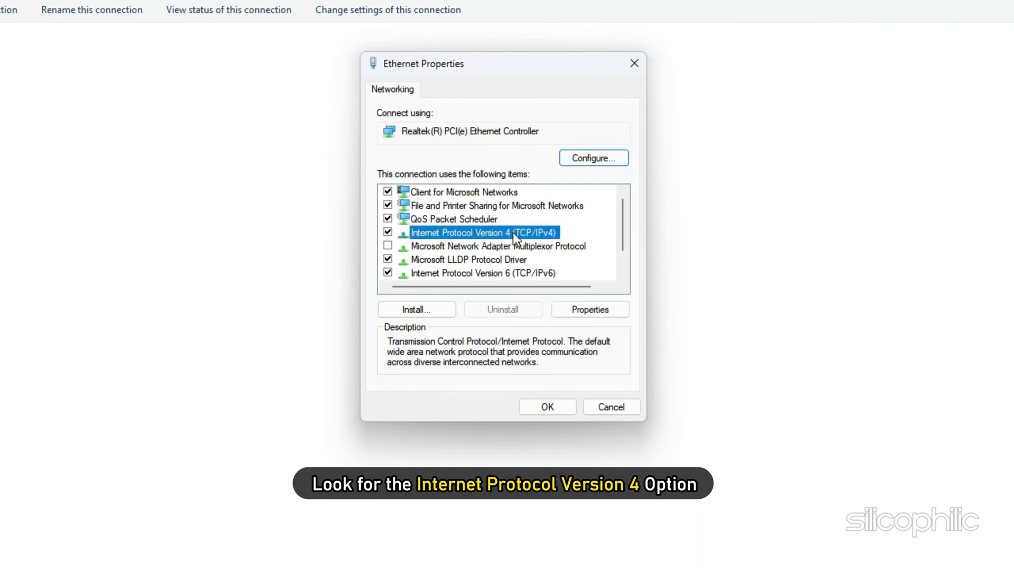
Give Ethernet IPv4 manual DNS servers, 8.8.8.8 preferred and 8.8.4.4 alternate, and save
double_click(498, 232)
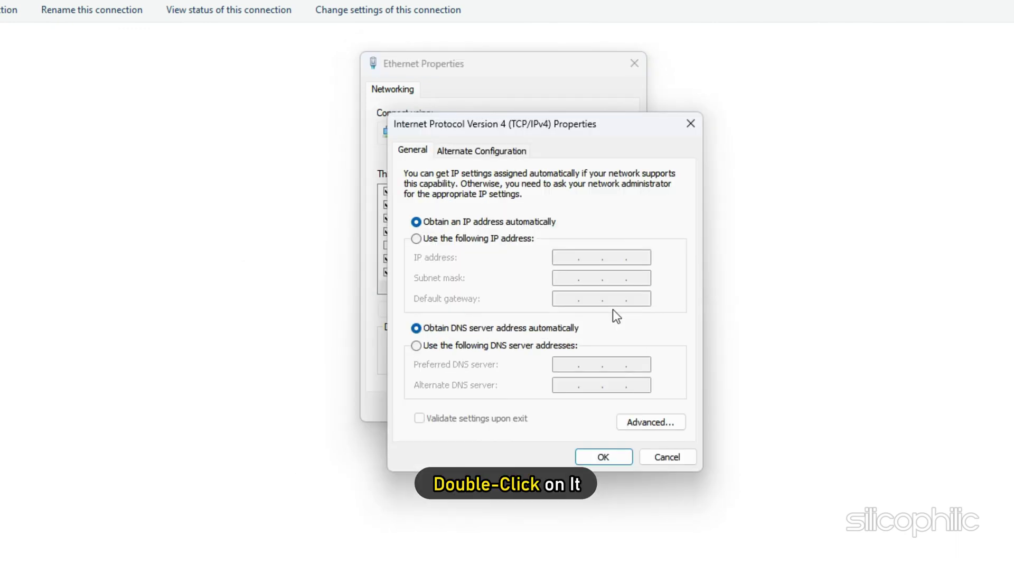
left_click(458, 293)
type("8.8.")
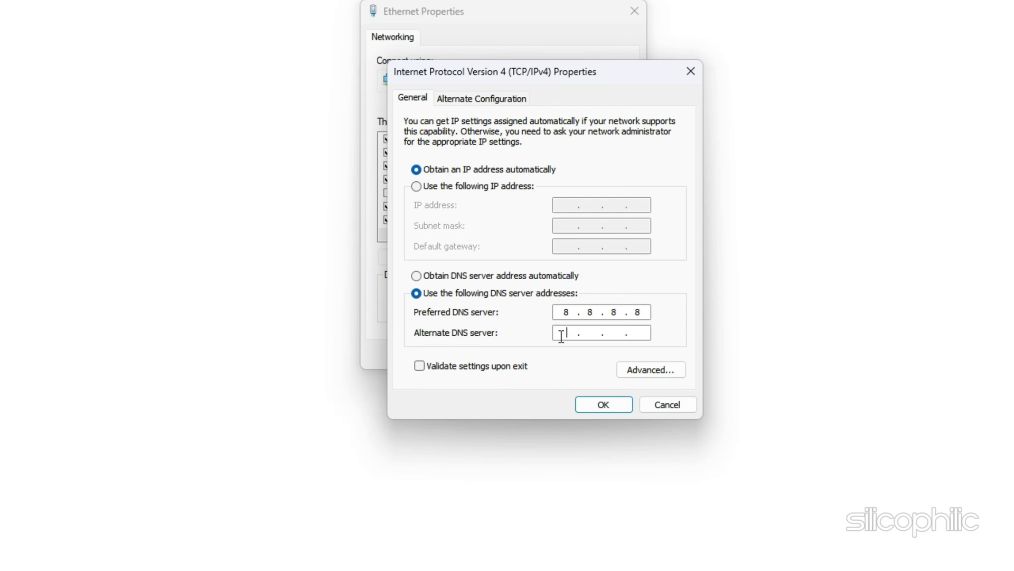
type("8.8.4.4")
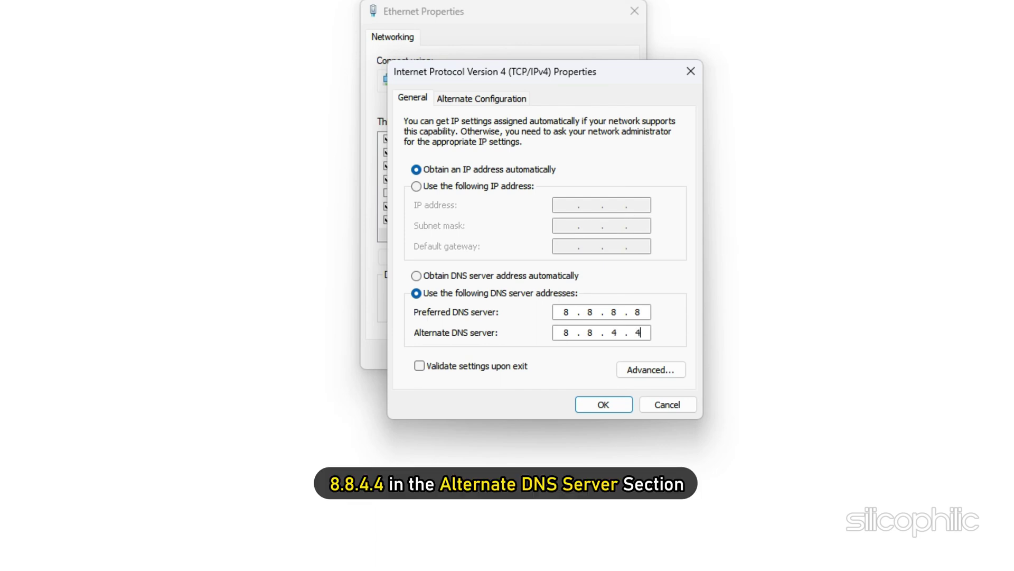
left_click(604, 406)
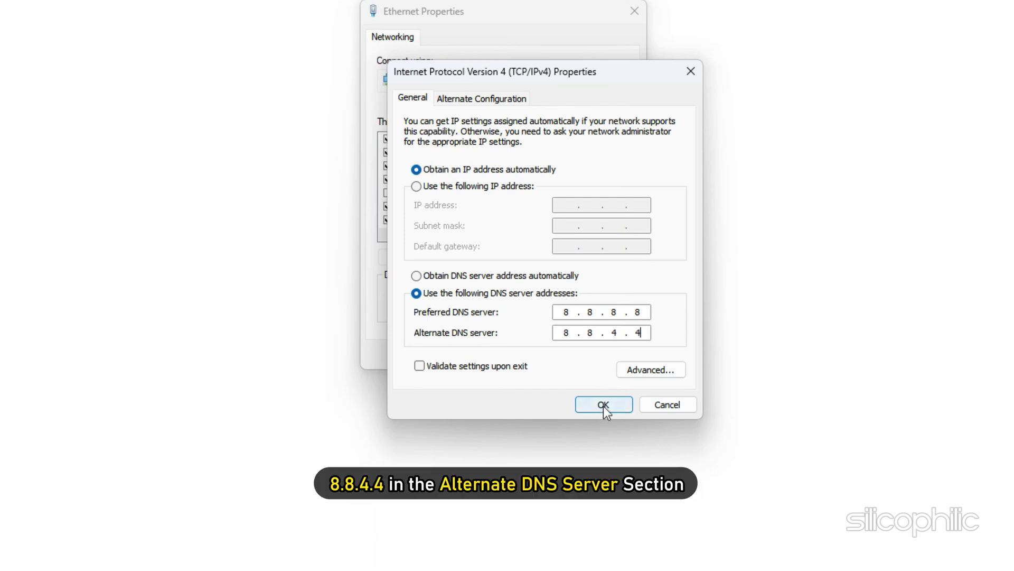